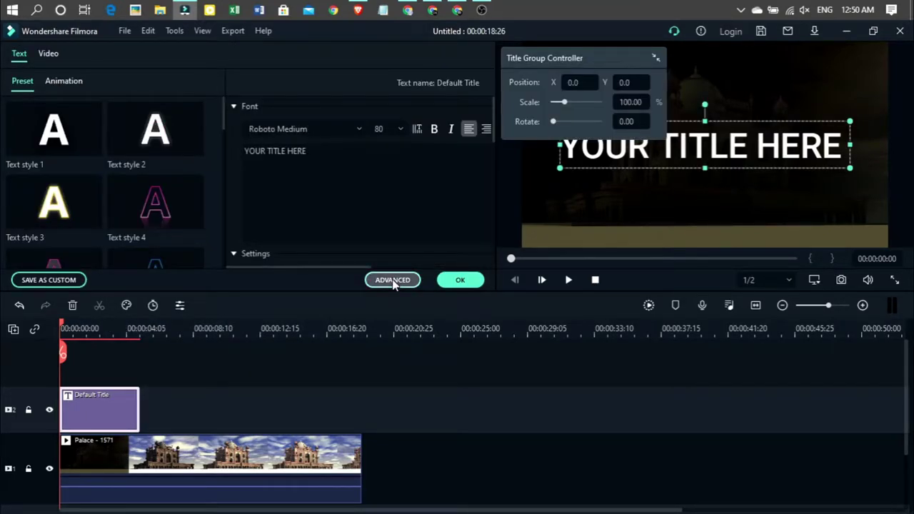
Open the advanced editor for the default title and set its font to Segoe UI Black
click(393, 280)
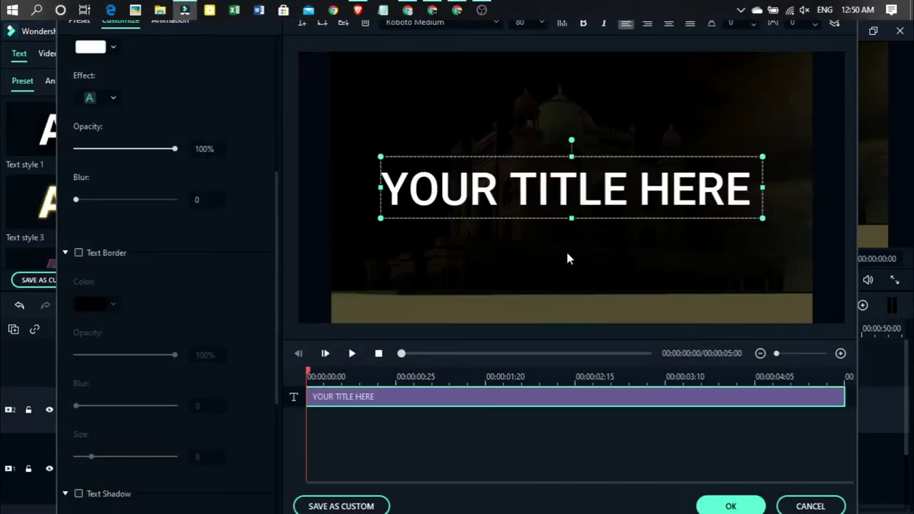
click(496, 25)
scroll(493, 121, down, 3)
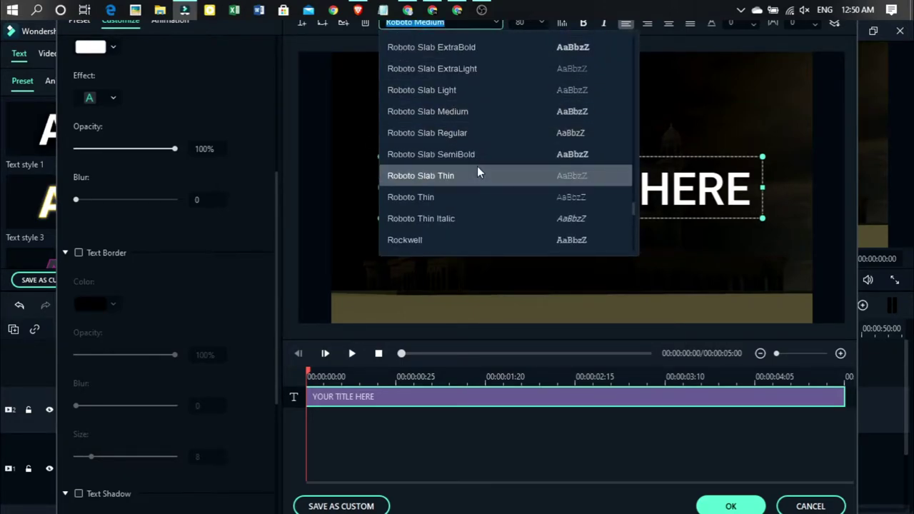
scroll(476, 179, down, 3)
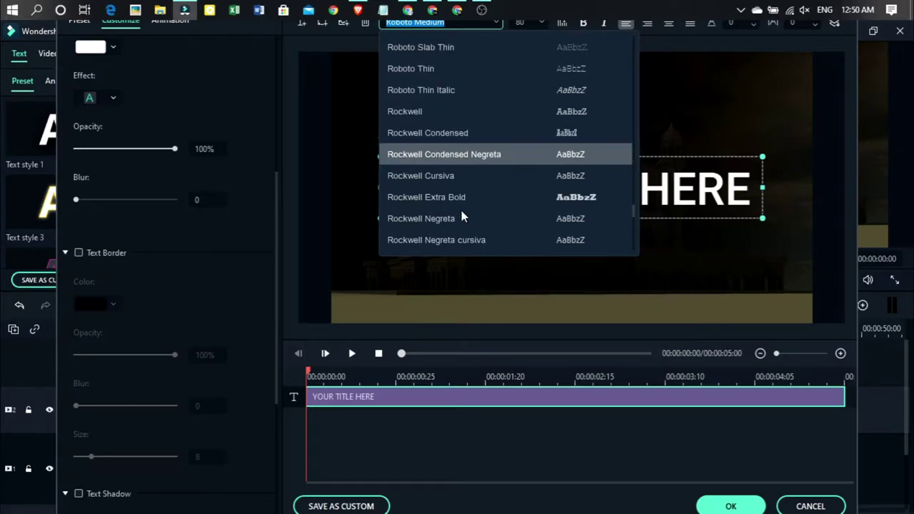
scroll(462, 215, down, 5)
scroll(459, 217, down, 2)
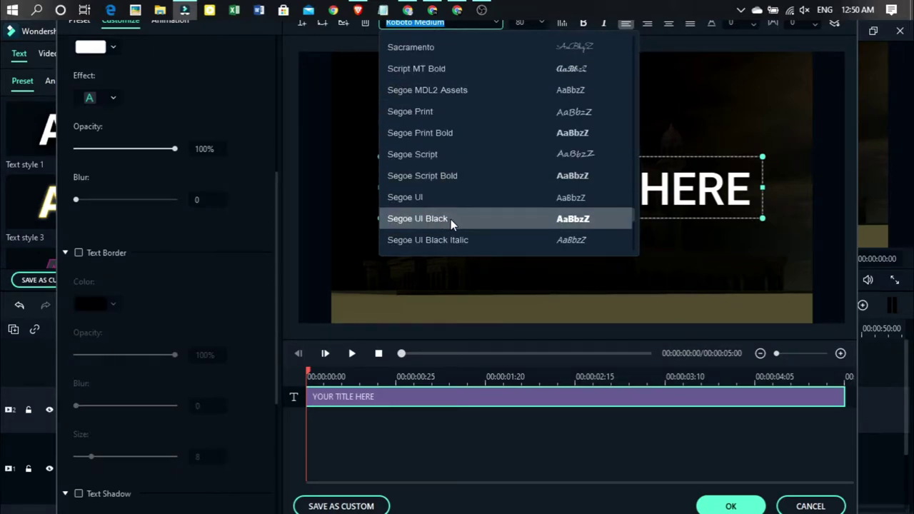
click(468, 218)
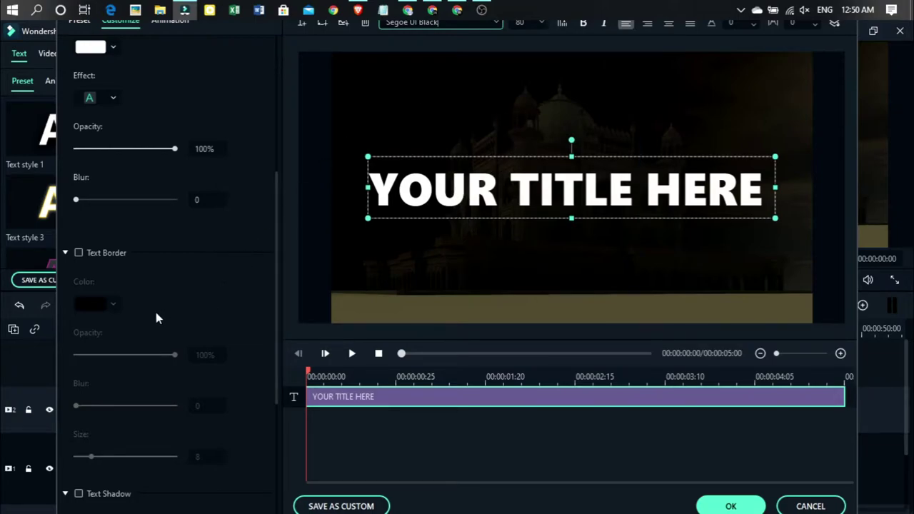
Enable the title's text border and set the border colour to black
click(79, 254)
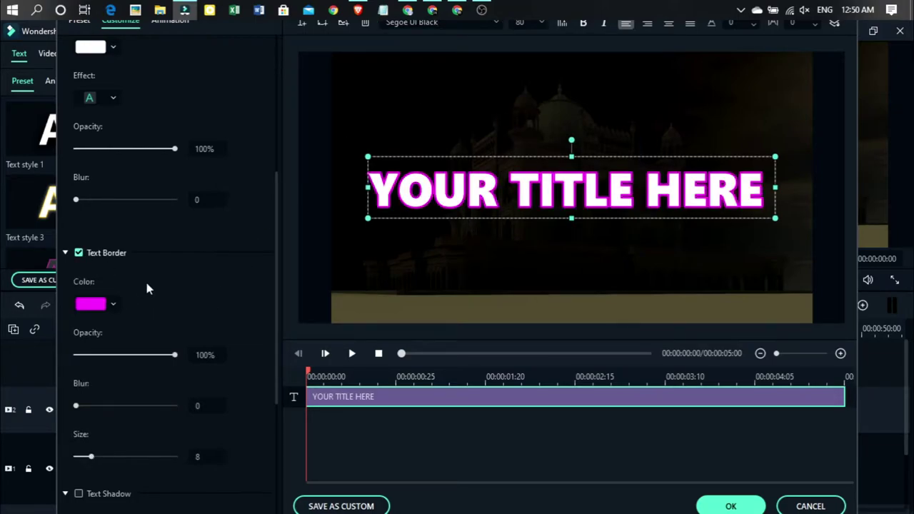
click(114, 304)
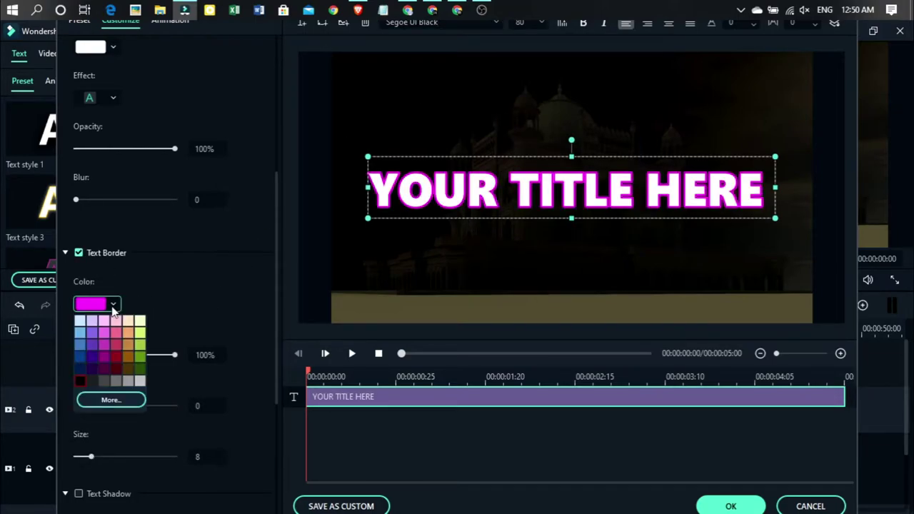
click(82, 382)
scroll(168, 110, up, 3)
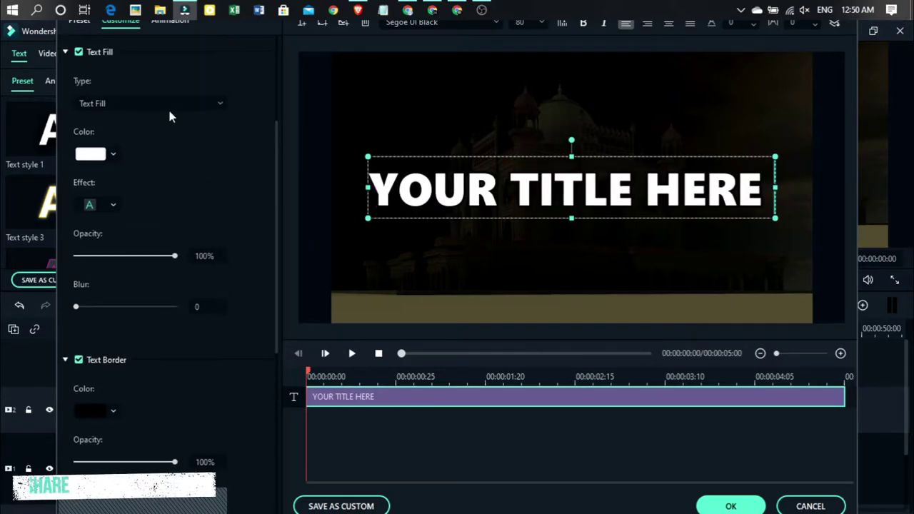
Replace the title's placeholder text with "Taj Mahal"
click(80, 21)
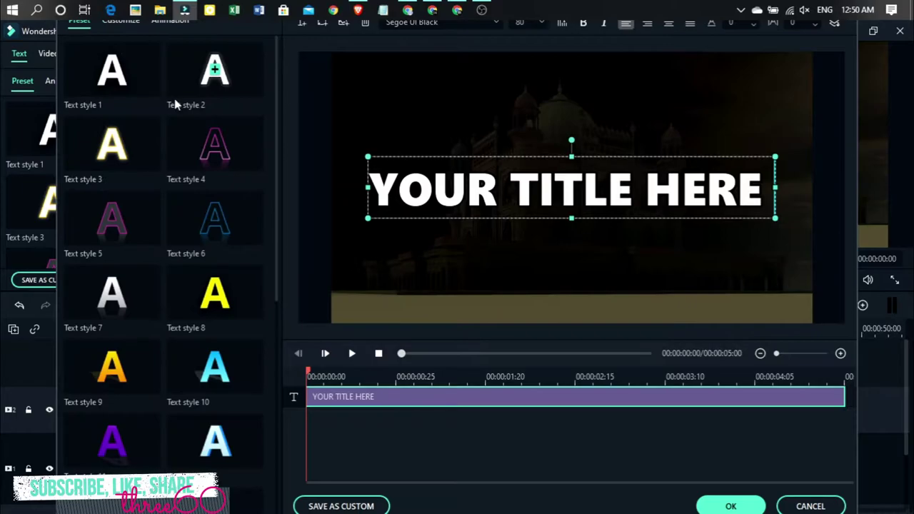
click(116, 21)
scroll(143, 88, up, 3)
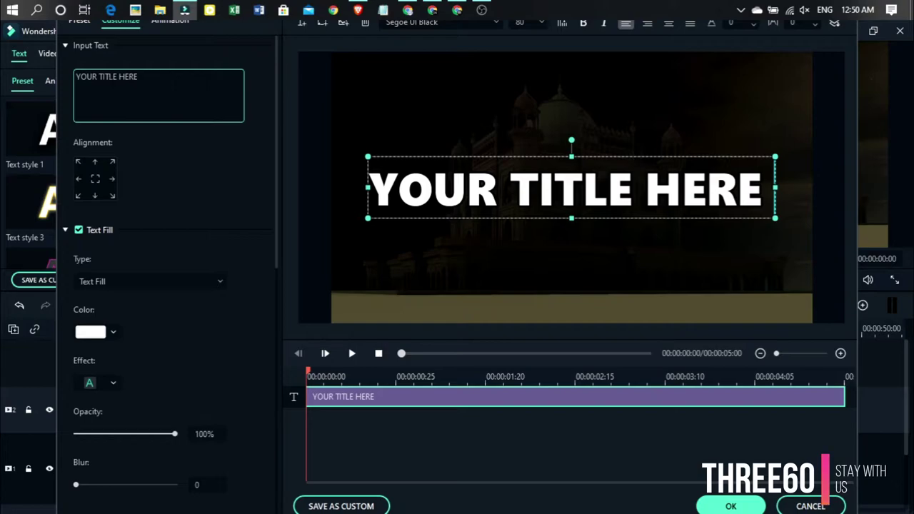
key(ctrl+a)
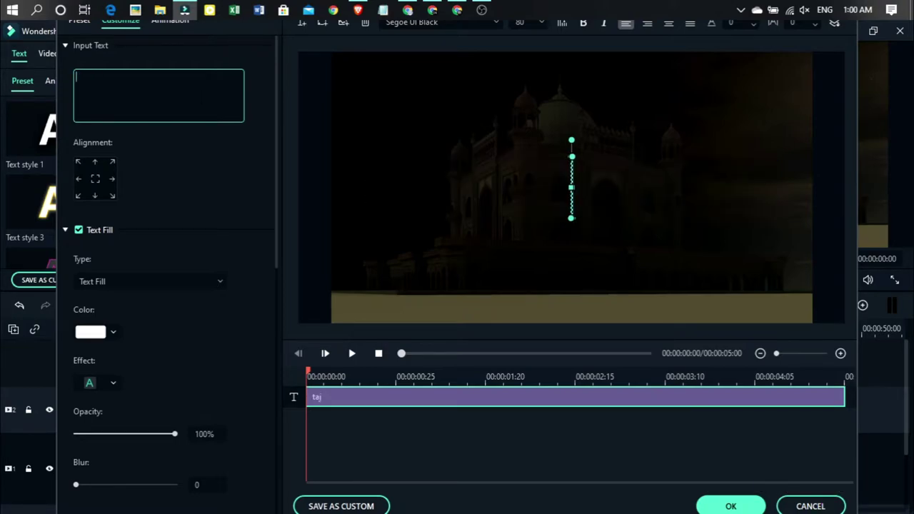
text(Ta)
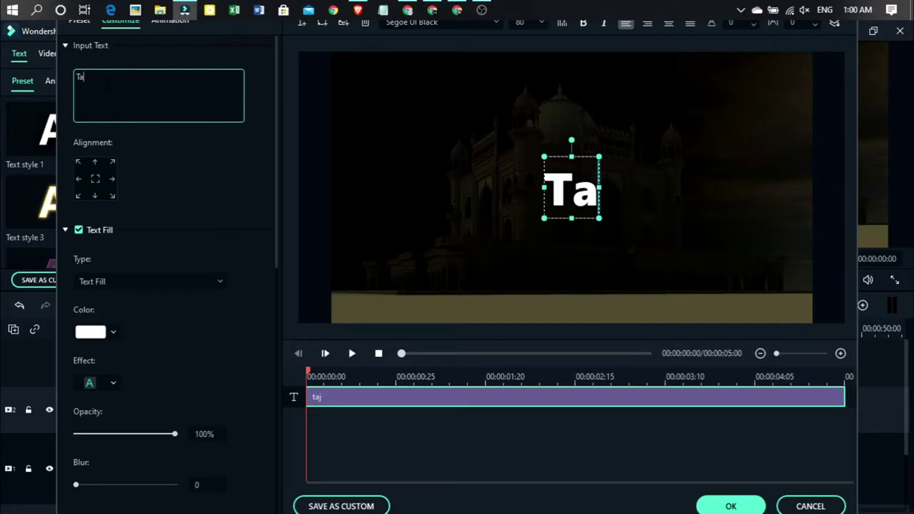
text(j)
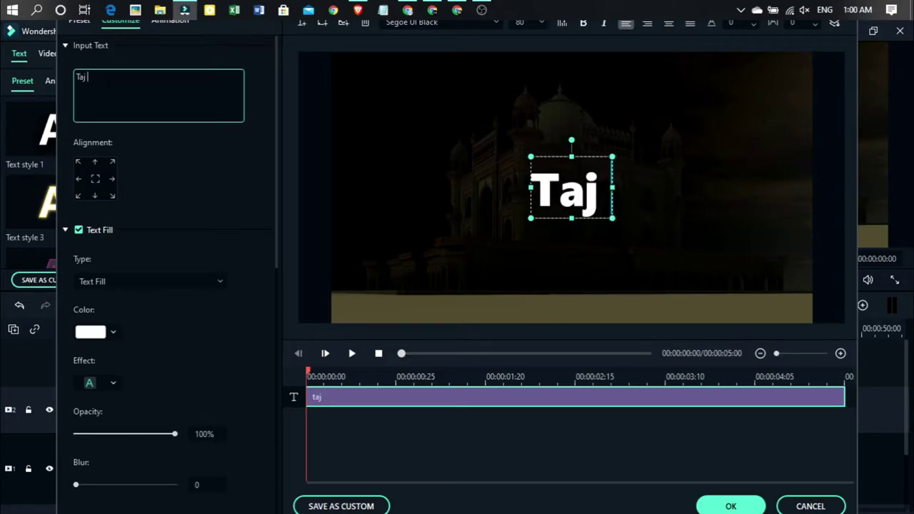
text( Maha)
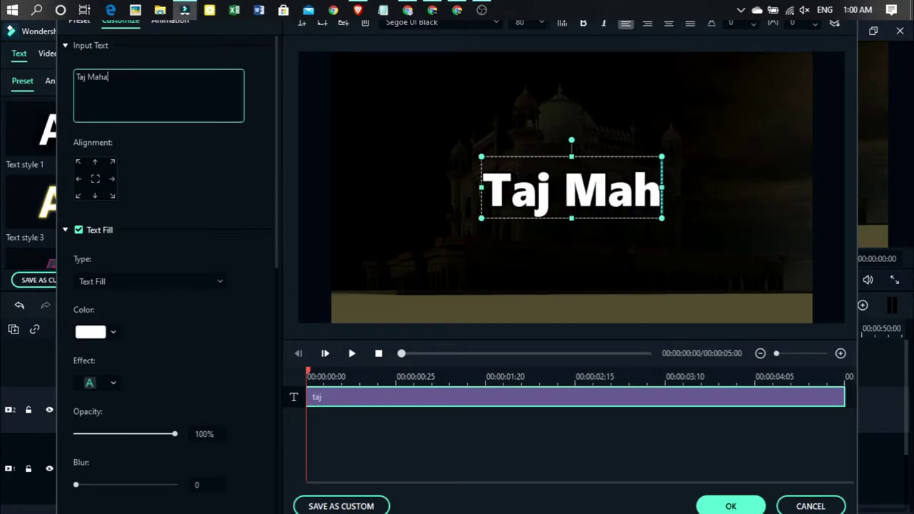
text(l)
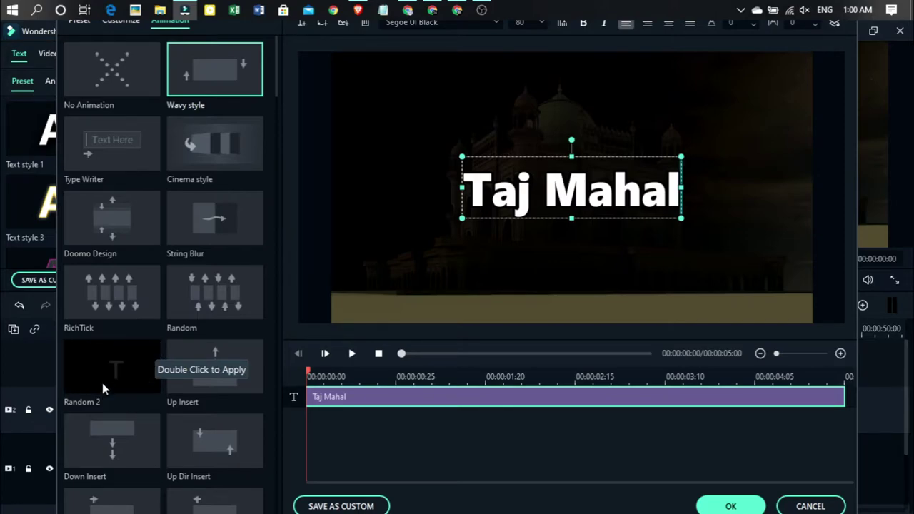
Apply the Right Roll animation to the Taj Mahal title, preview it, and accept the title changes
scroll(150, 407, down, 5)
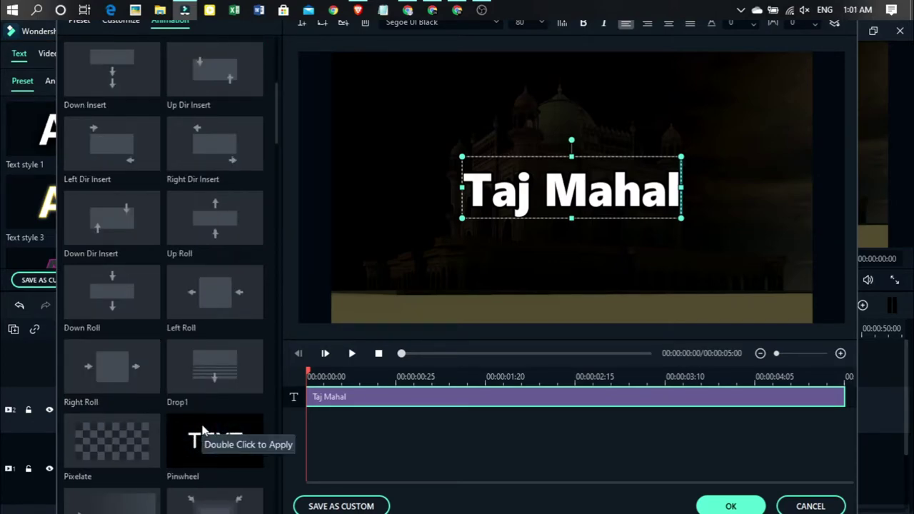
scroll(197, 371, down, 2)
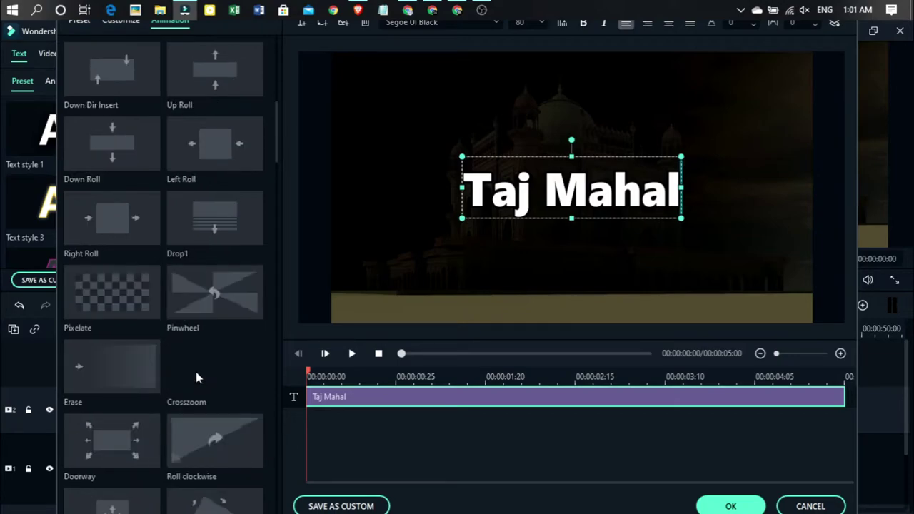
click(100, 222)
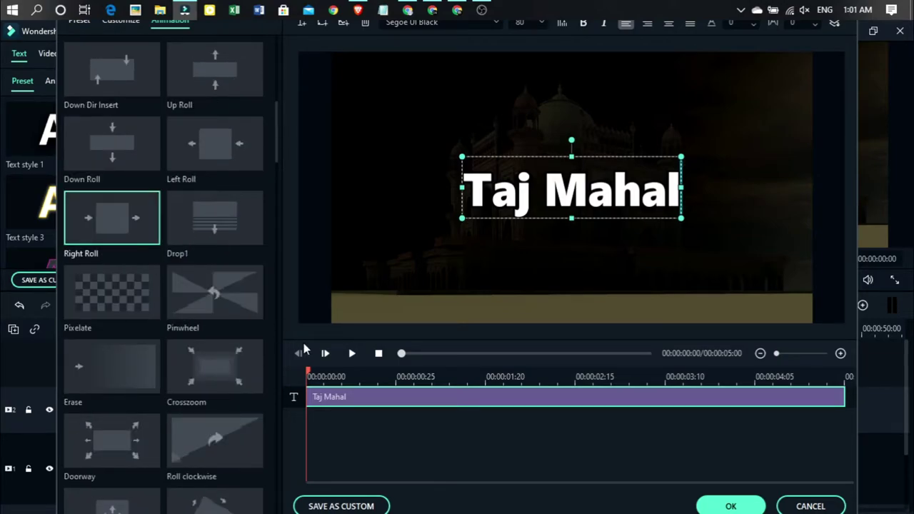
double_click(100, 224)
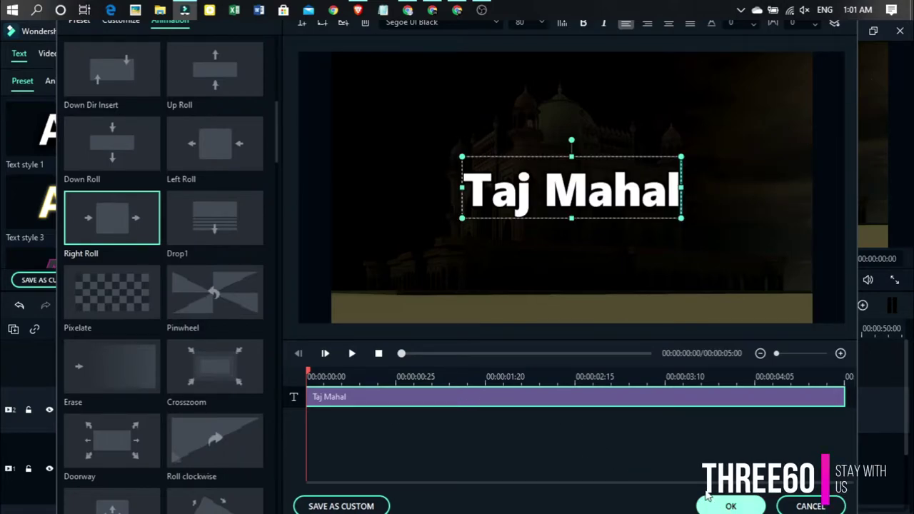
click(352, 354)
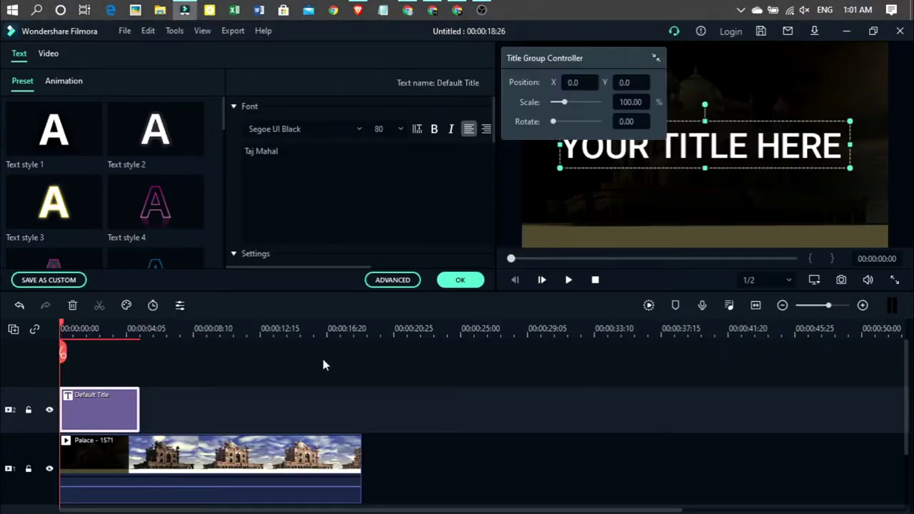
click(459, 280)
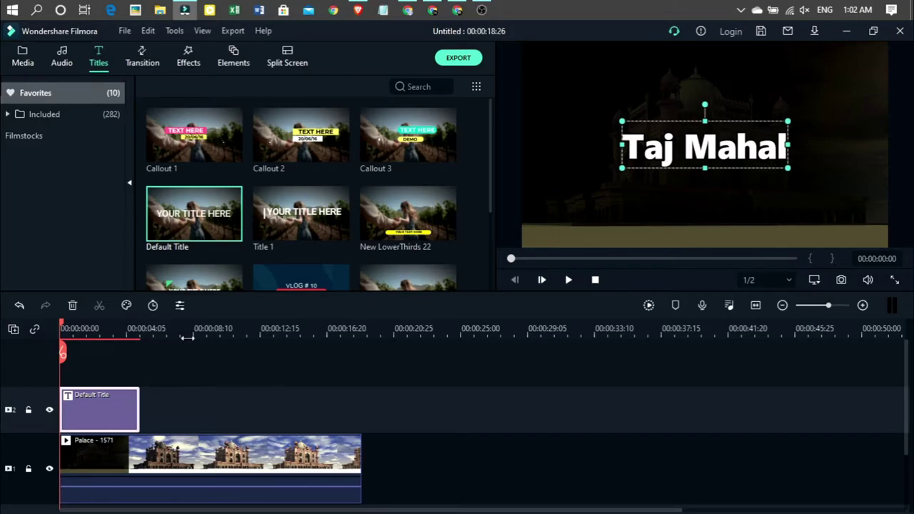
Place a second copy of the Palace - 1571 clip on a track above the title and apply the Image Mask effect to it
click(24, 60)
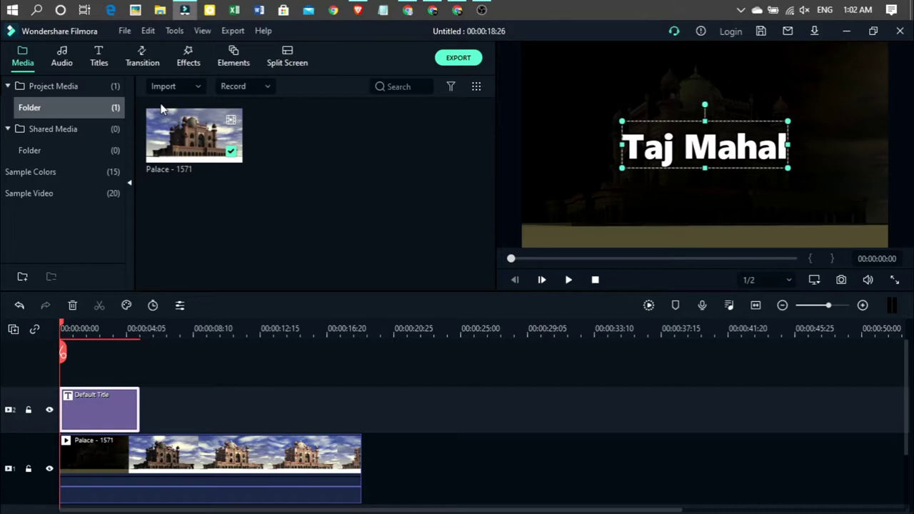
drag(205, 145, 65, 368)
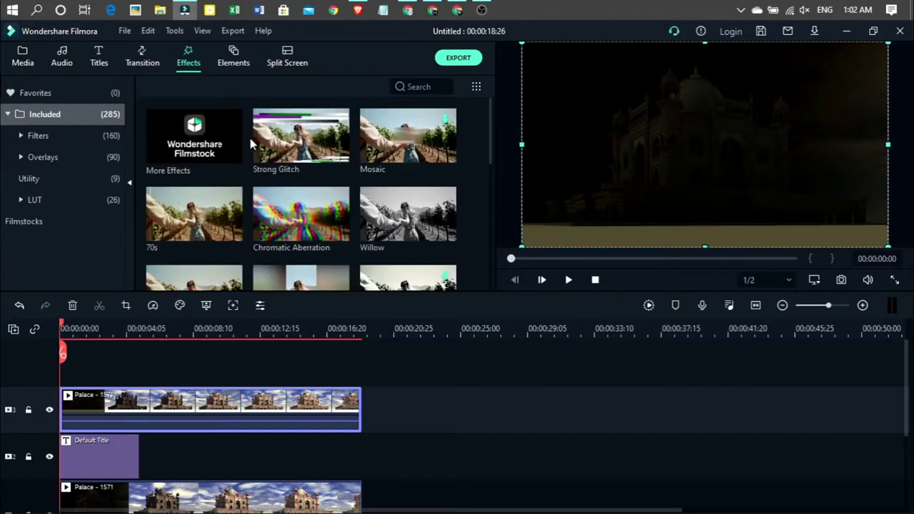
click(47, 178)
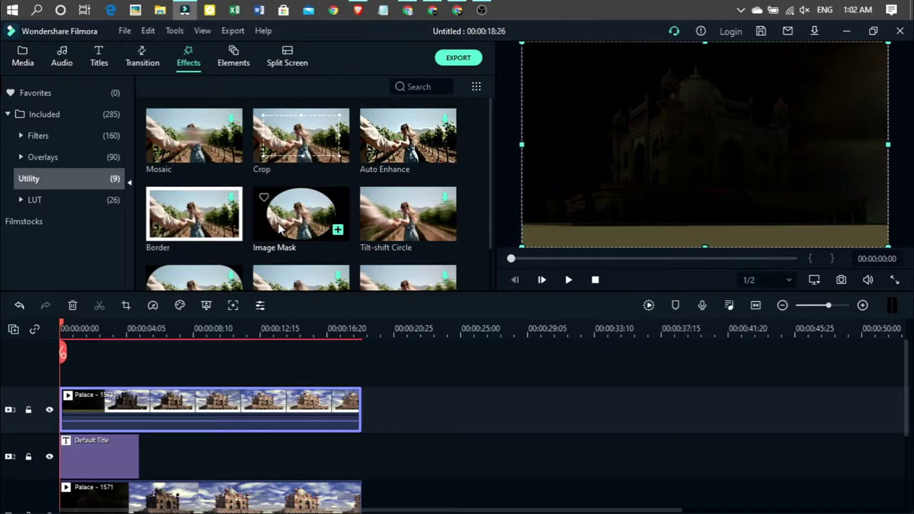
click(280, 227)
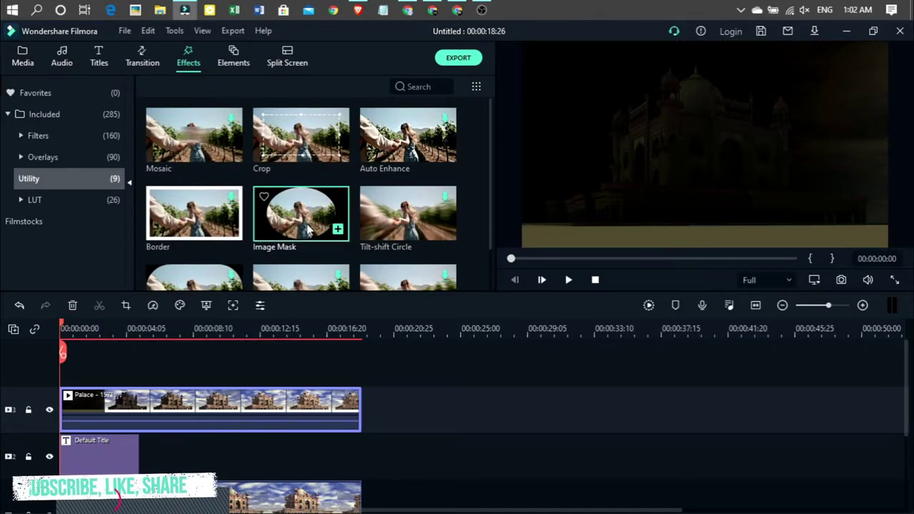
drag(307, 227, 148, 409)
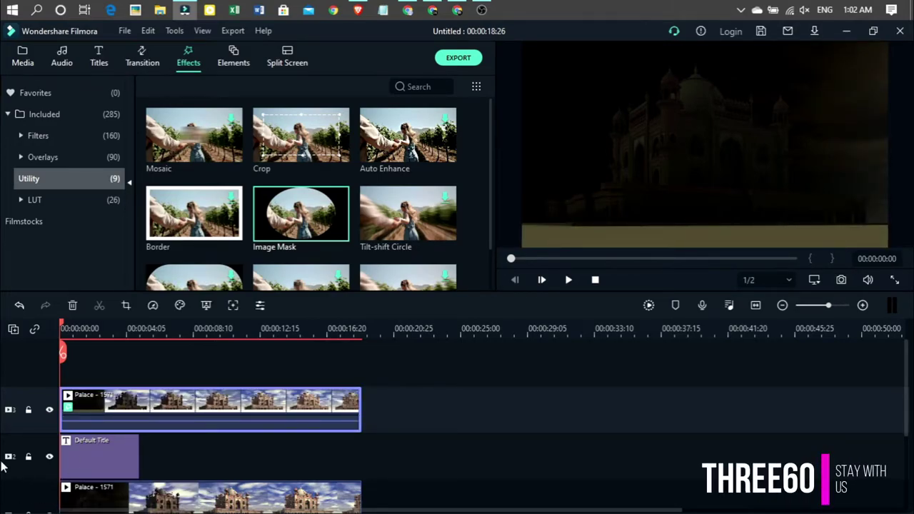
Hide video track 1 and the title track so only the masked clip shows
scroll(50, 463, down, 1)
click(49, 476)
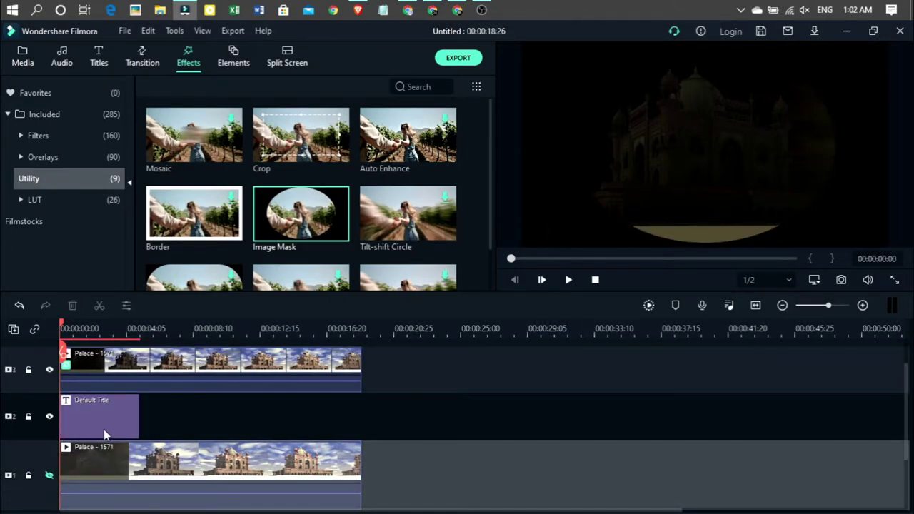
click(50, 416)
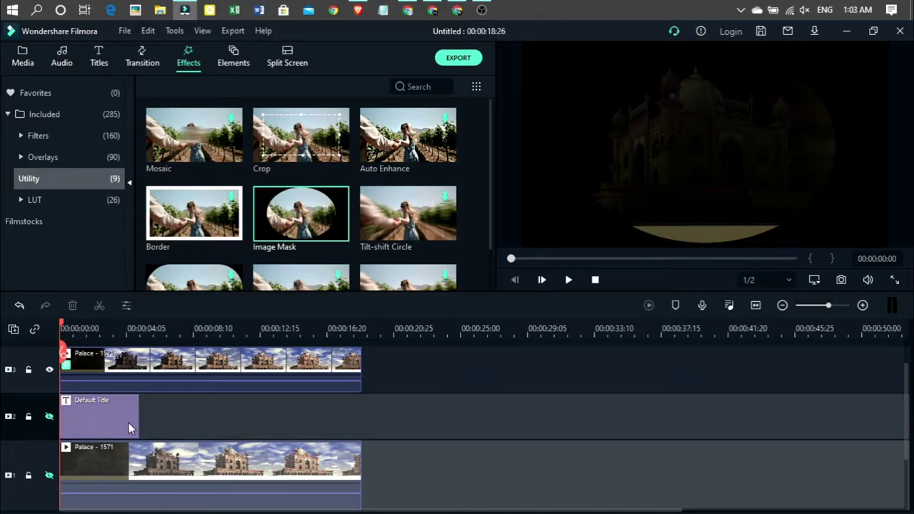
Open the masked clip's effect settings and choose the centred rectangular preset mask
click(217, 367)
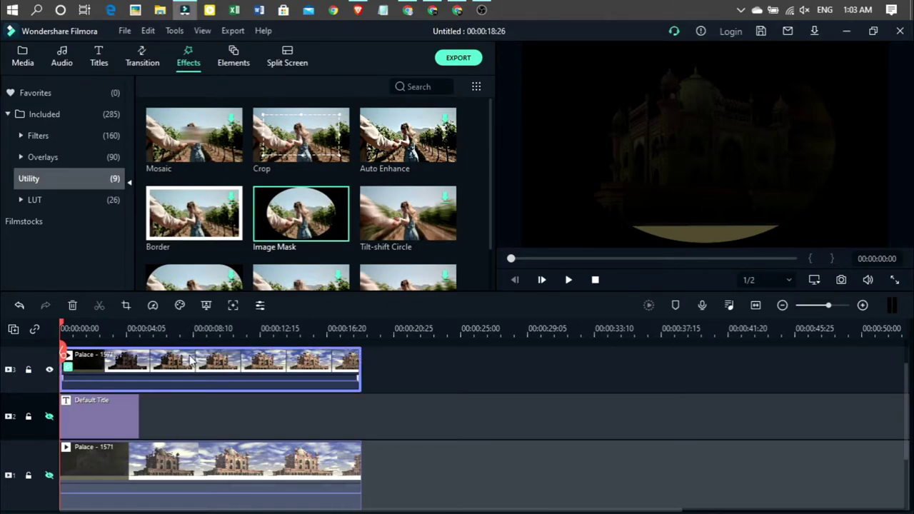
double_click(190, 355)
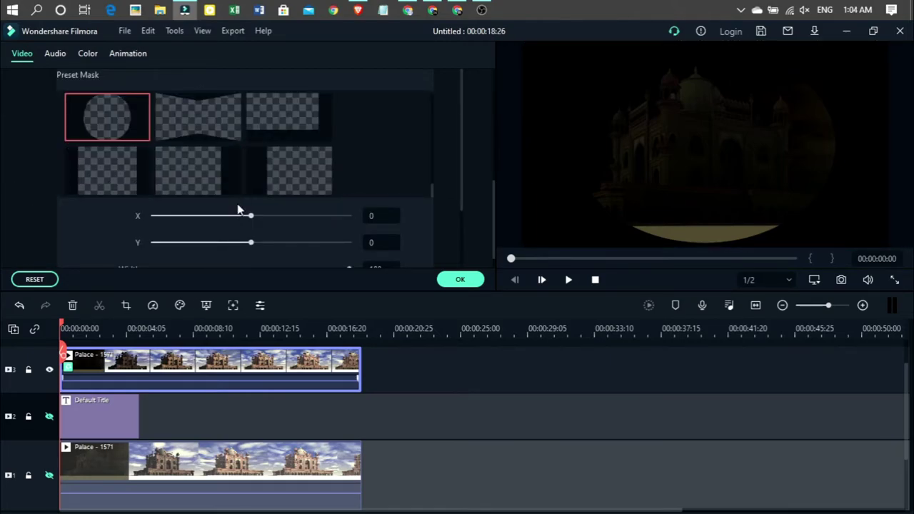
scroll(119, 175, down, 3)
scroll(119, 175, up, 3)
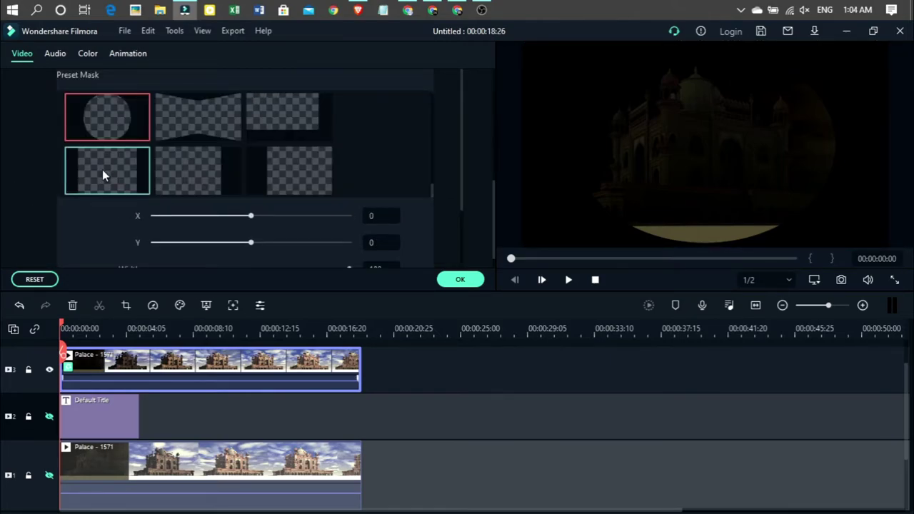
click(103, 169)
Set the rectangular mask's Y position to -64 and width to 73 to frame the palace, and accept the settings
drag(251, 220, 243, 245)
click(425, 217)
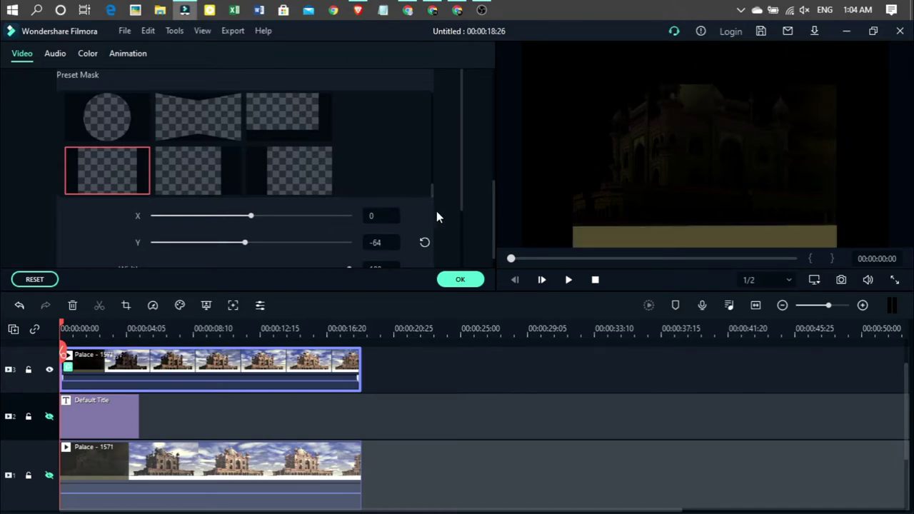
scroll(309, 166, down, 3)
drag(350, 136, 351, 164)
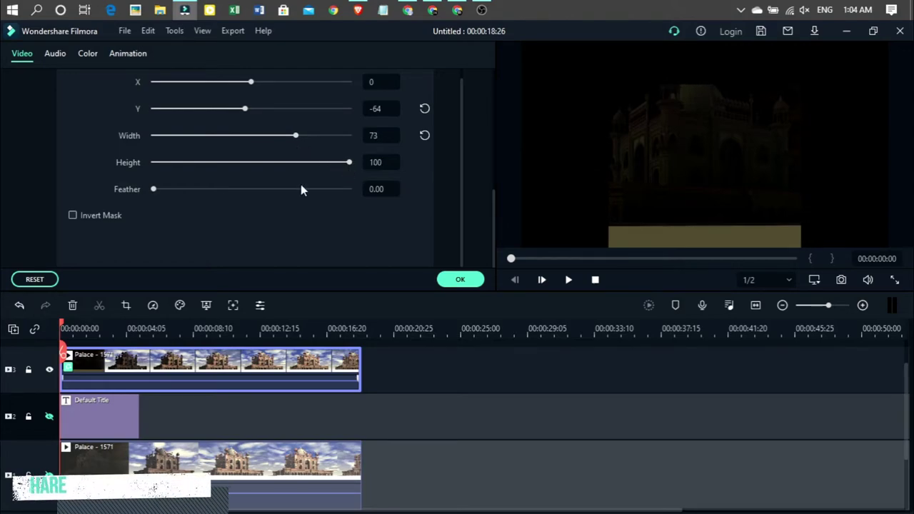
click(460, 280)
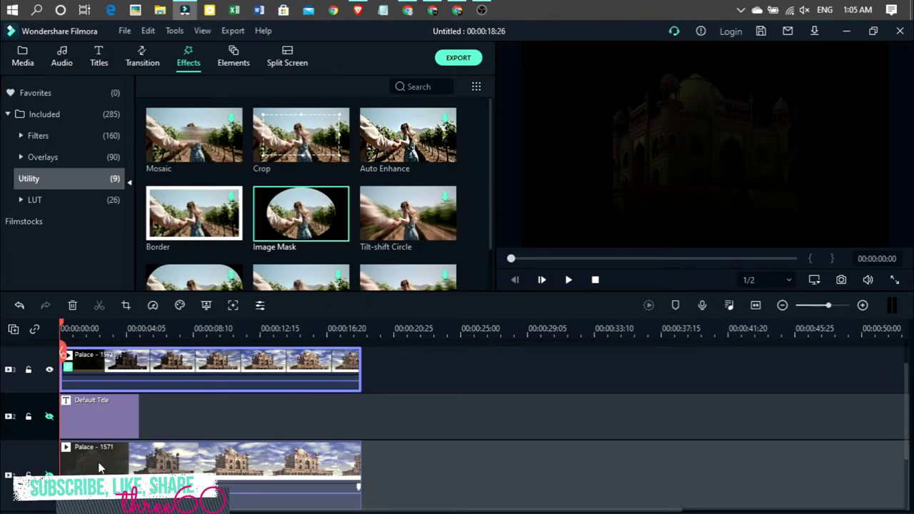
Make the title track and video track 1 visible again
click(49, 416)
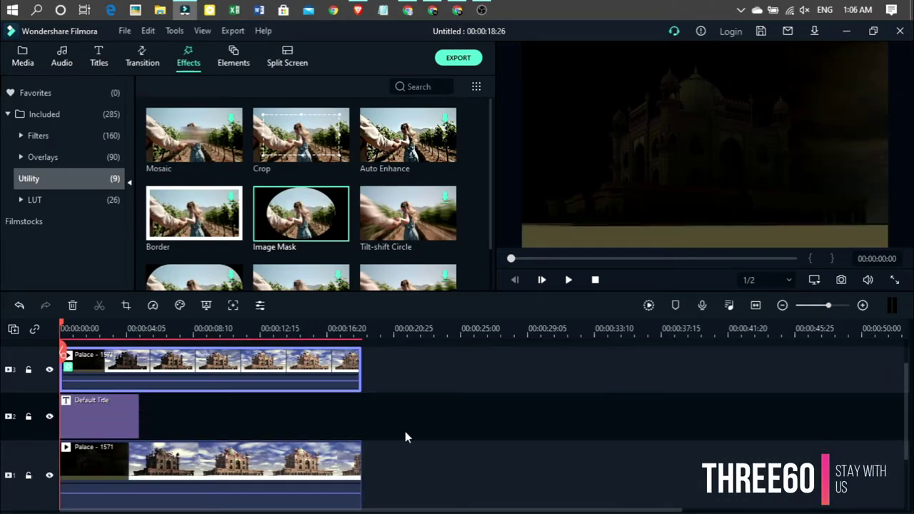
Make video track 1 visible and preview the palace text effect in full screen
click(569, 280)
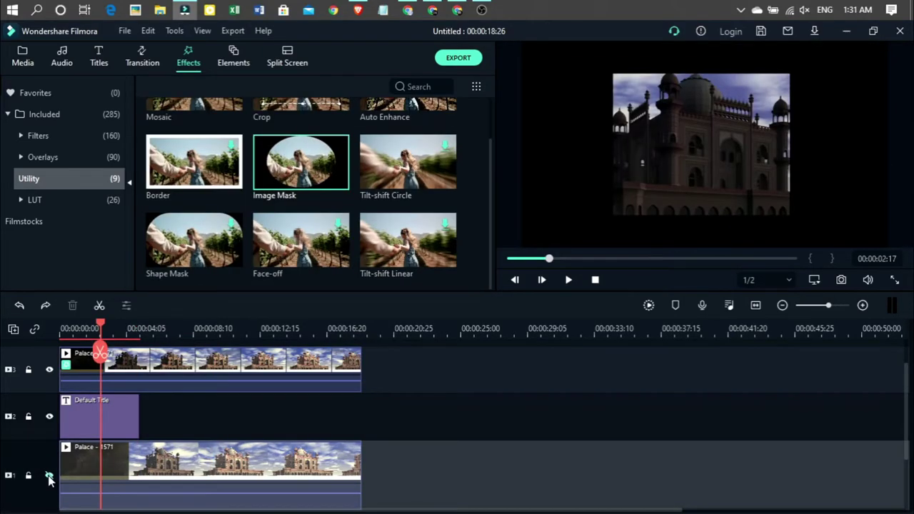
click(51, 489)
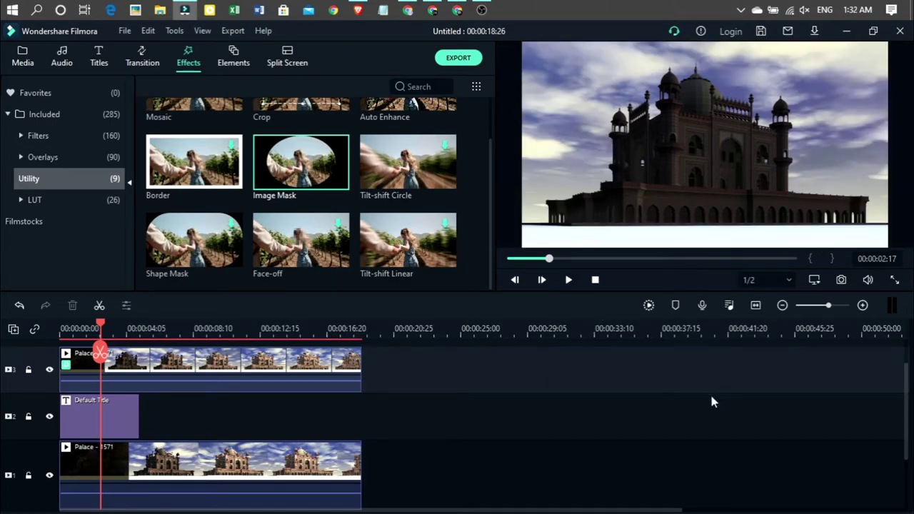
click(894, 281)
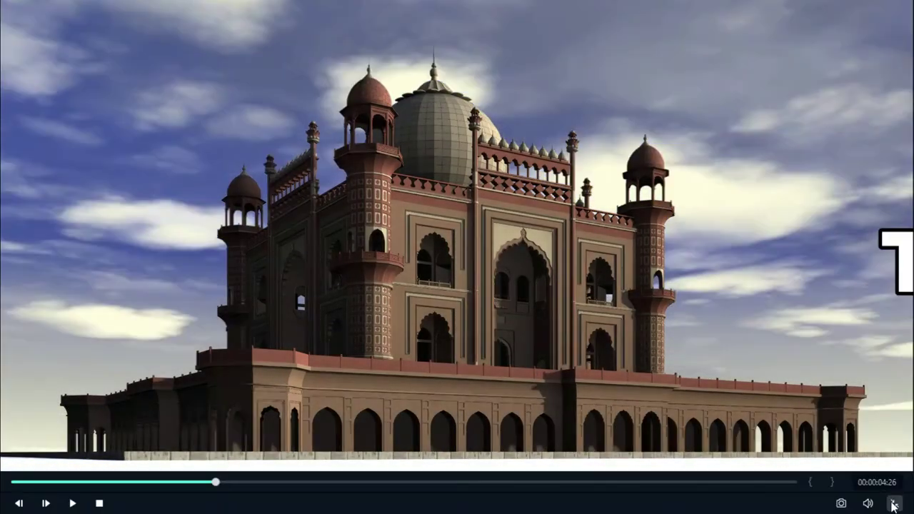
click(893, 504)
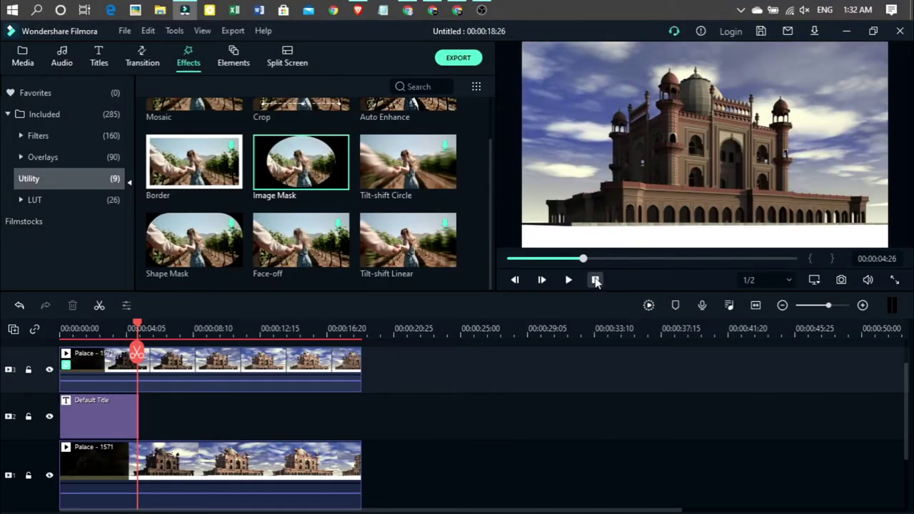
click(594, 279)
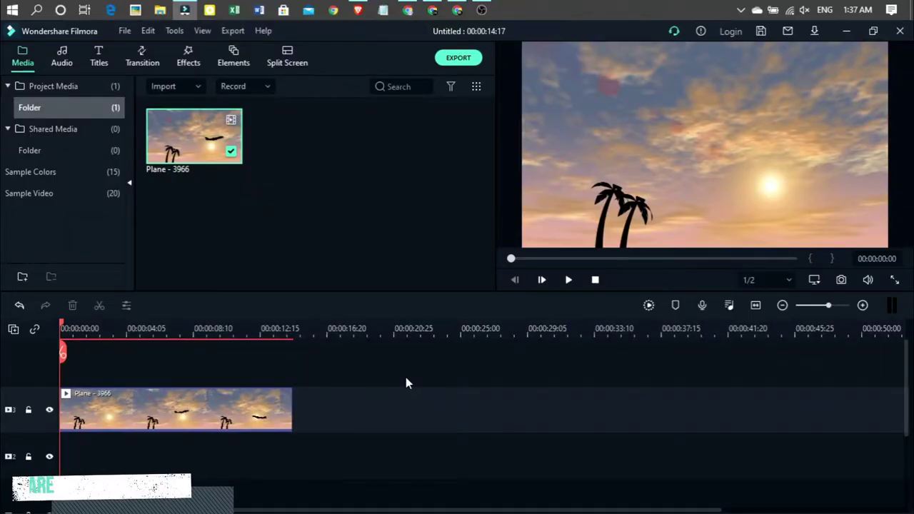
Add a Default Title above the plane clip at the start of the timeline and change its text to BEHIND SKY
click(93, 63)
drag(184, 232, 66, 373)
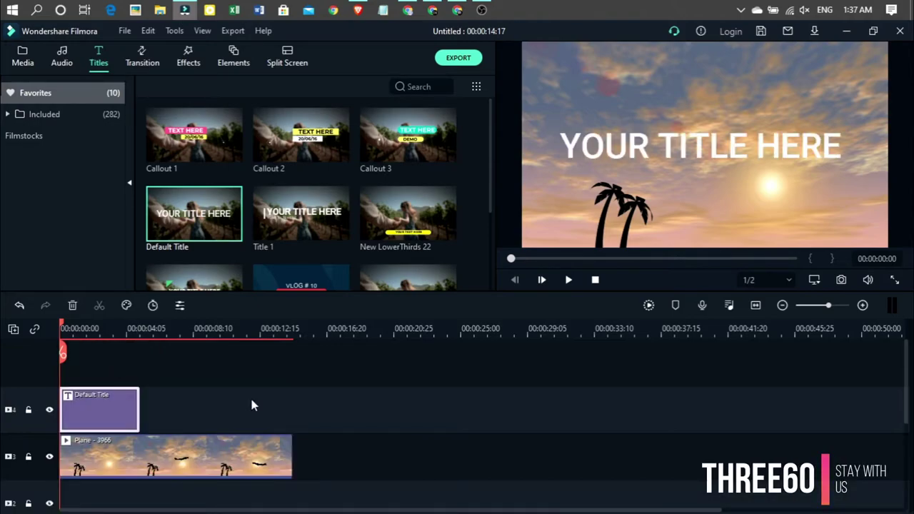
double_click(101, 415)
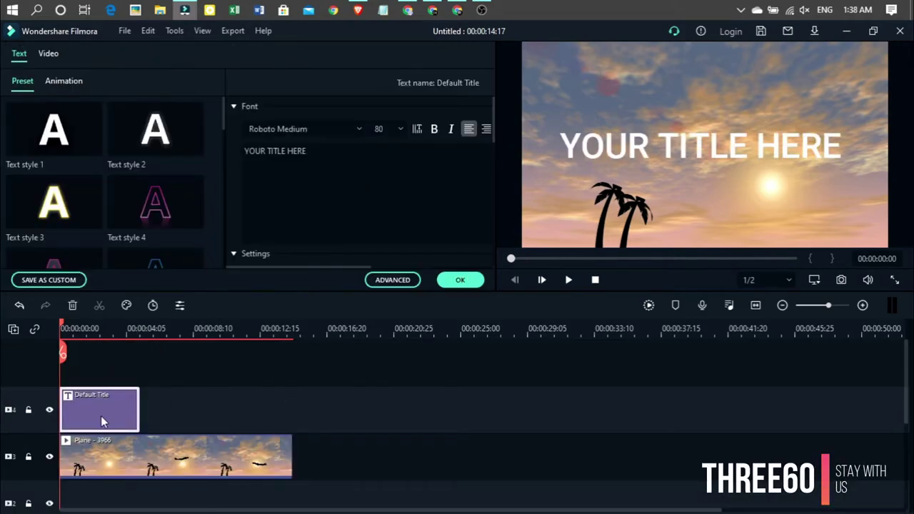
click(392, 280)
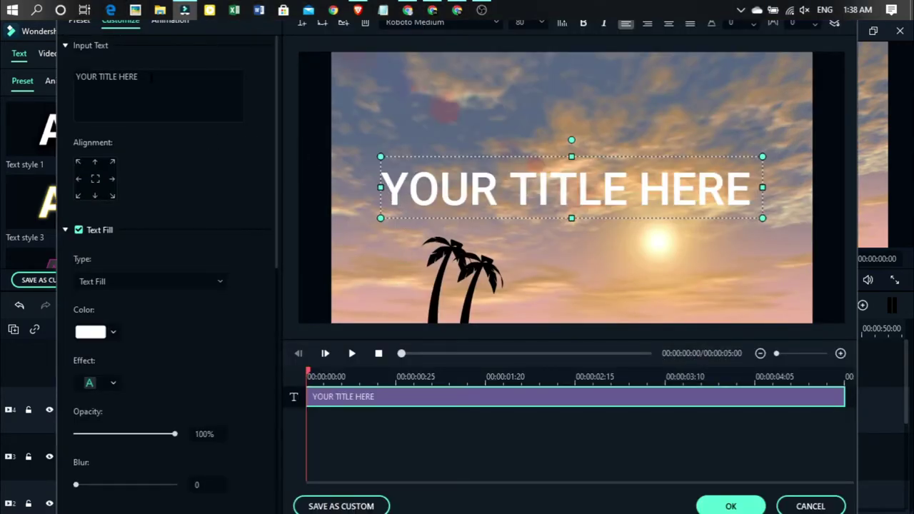
drag(116, 77, 76, 76)
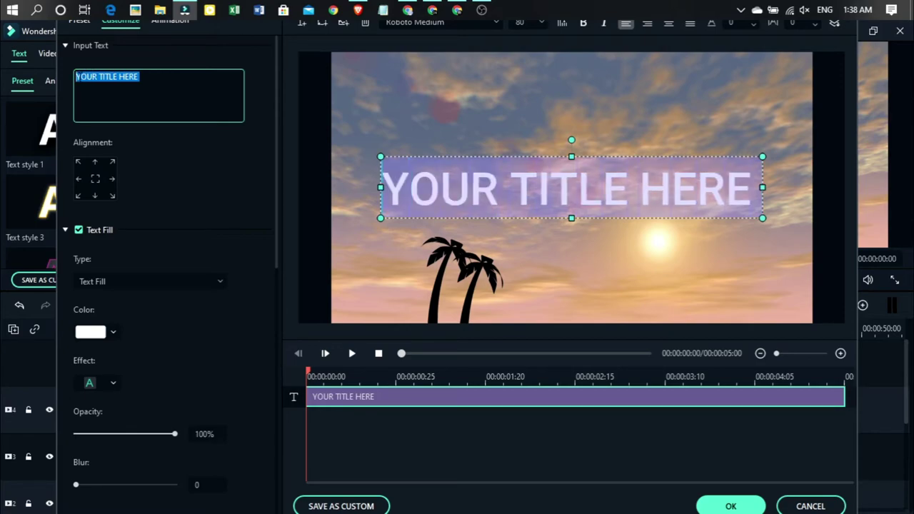
text(BE)
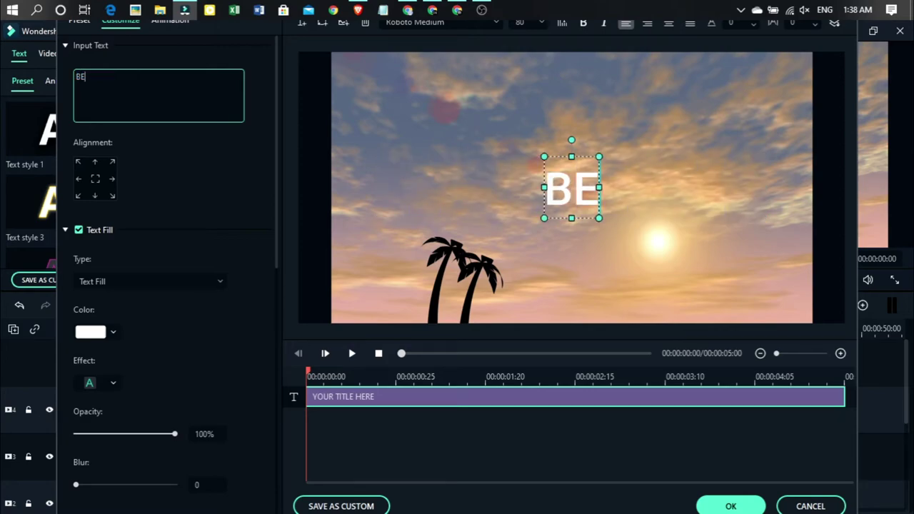
text(HIND SKY)
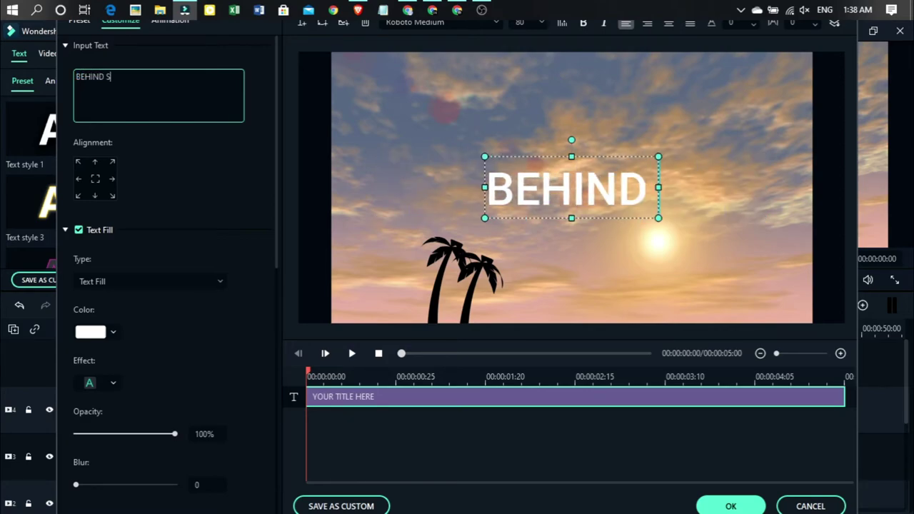
Set the BEHIND SKY title's font to Segoe UI Black at size 125 and accept the title edits
click(494, 22)
scroll(475, 112, down, 10)
scroll(463, 167, down, 10)
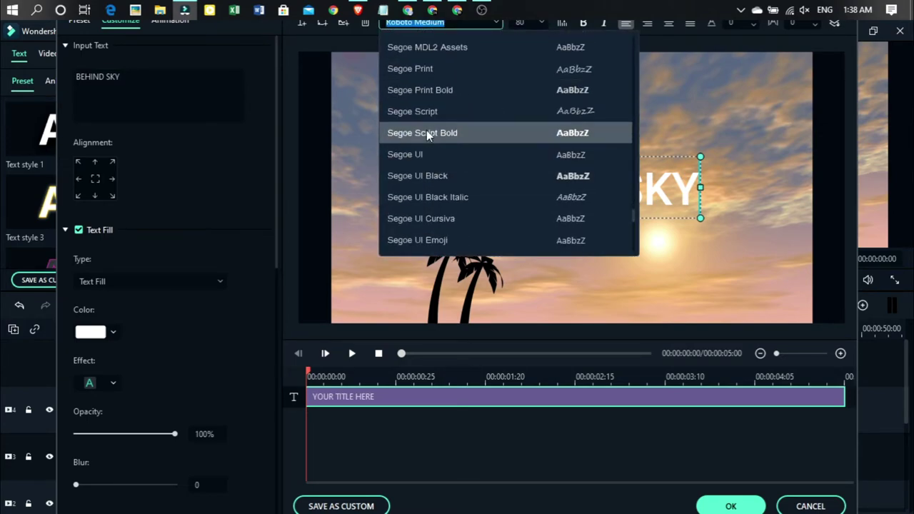
click(416, 179)
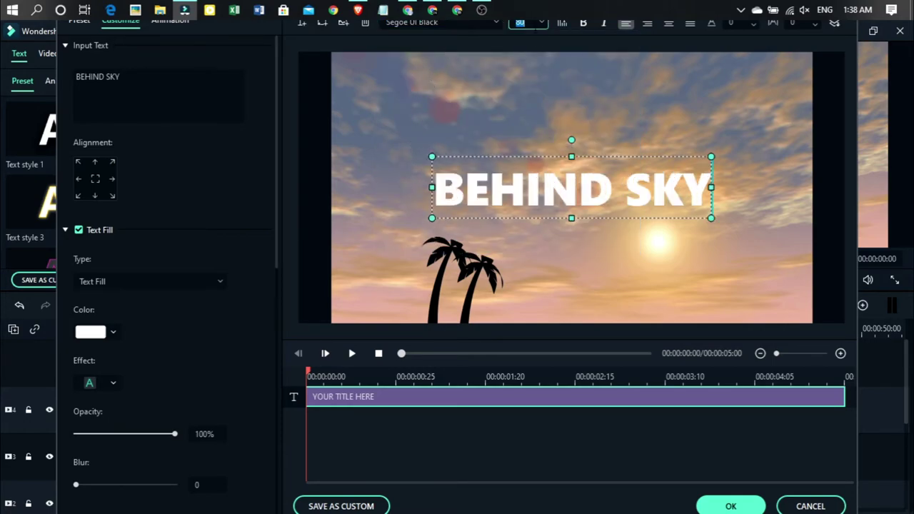
click(541, 24)
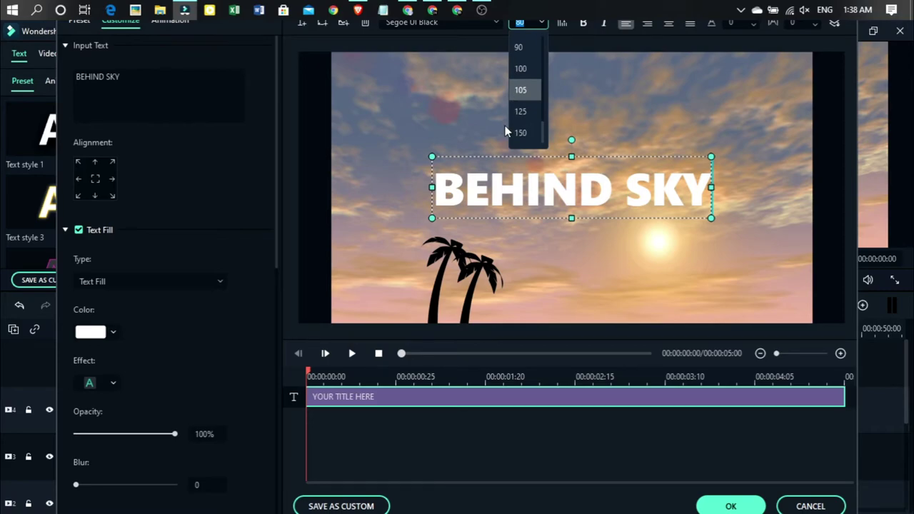
click(534, 113)
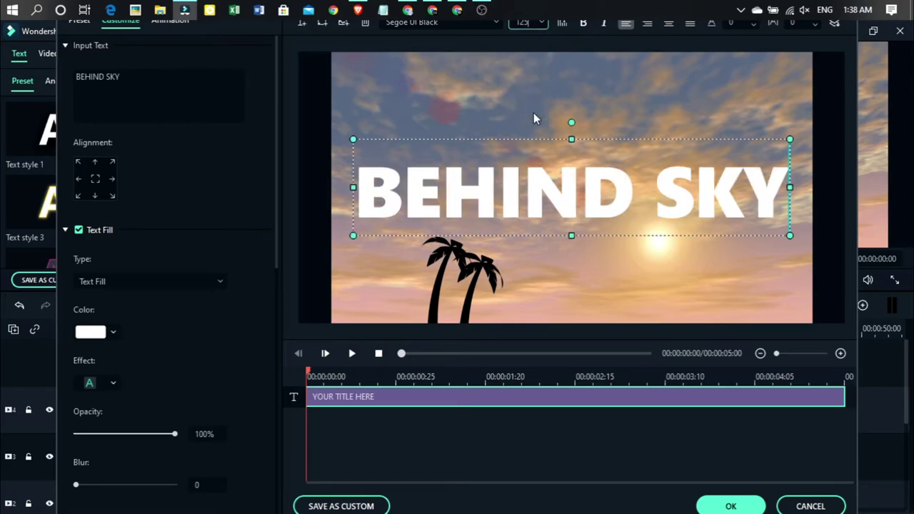
click(585, 260)
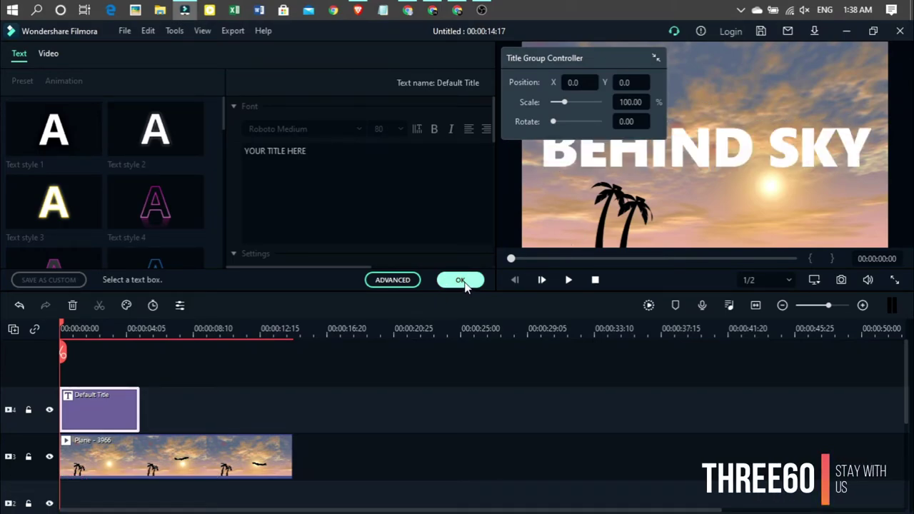
click(461, 280)
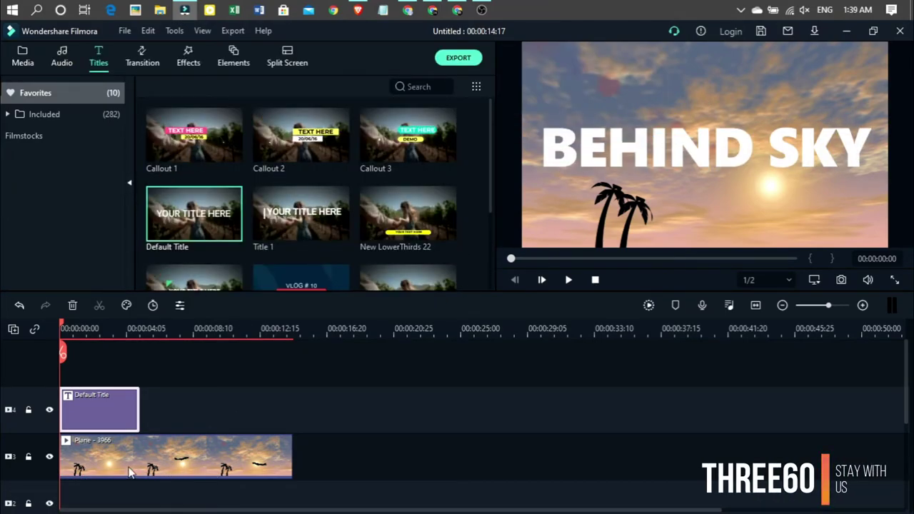
Set the BEHIND SKY title's compositing blending mode to Overlay and accept the settings
double_click(113, 405)
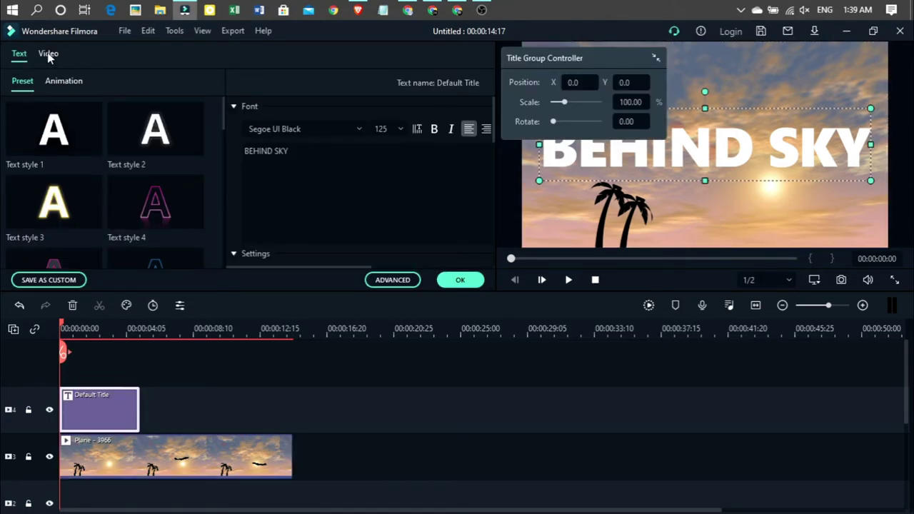
click(48, 53)
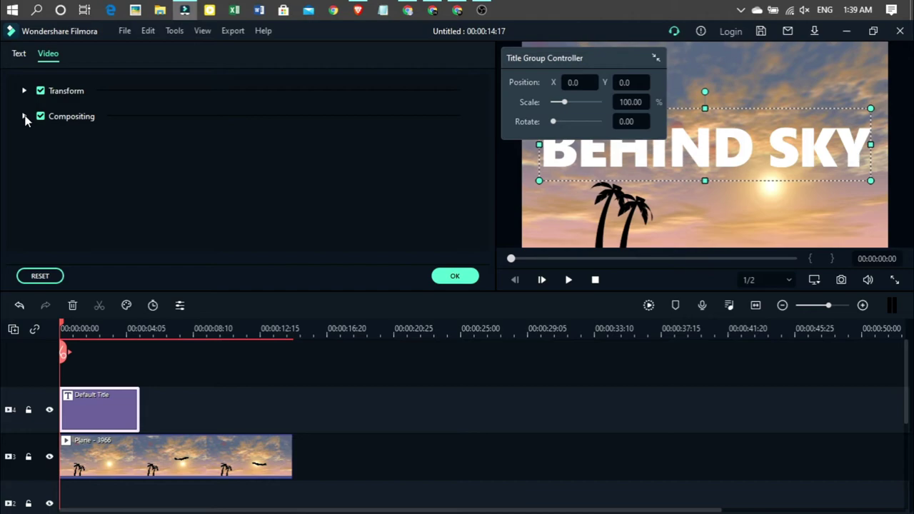
click(24, 117)
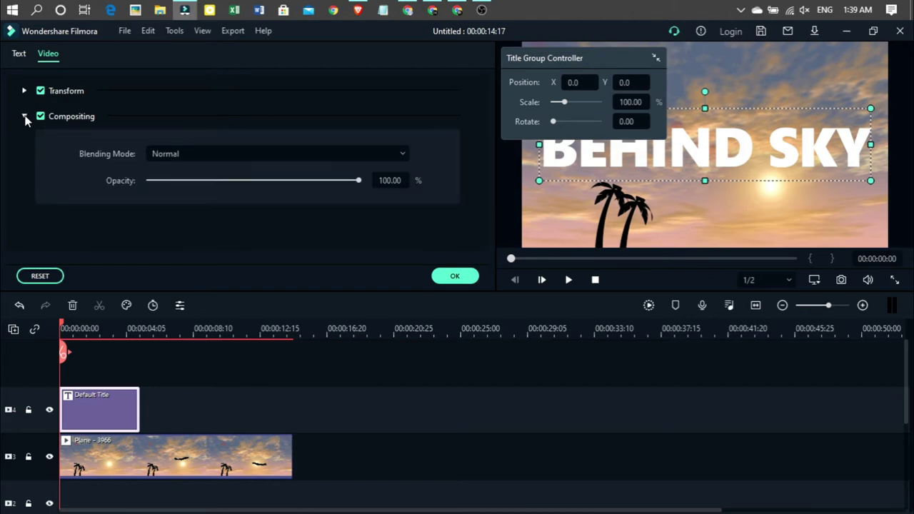
click(367, 154)
scroll(290, 294, down, 1)
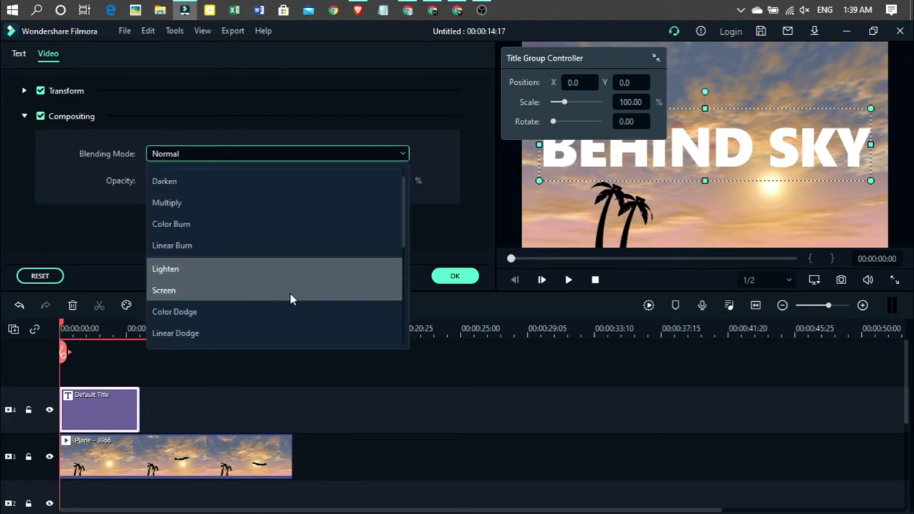
scroll(278, 307, down, 2)
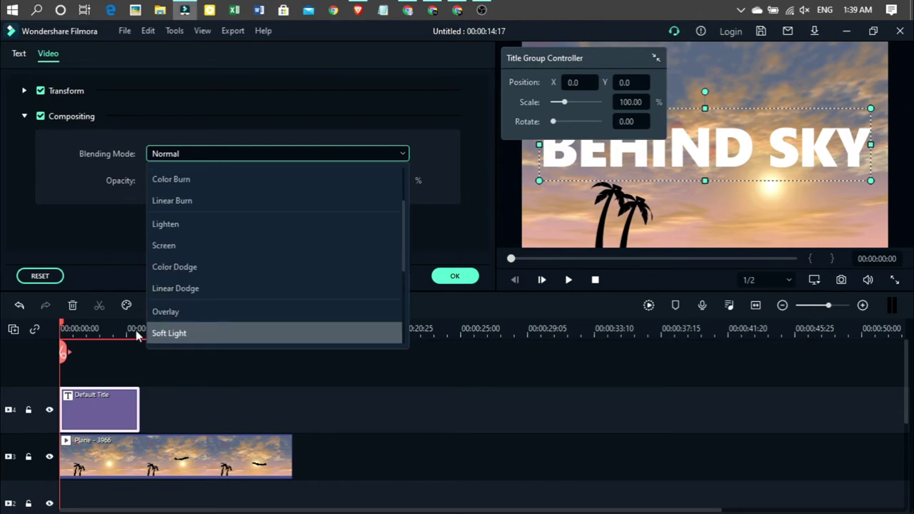
click(198, 312)
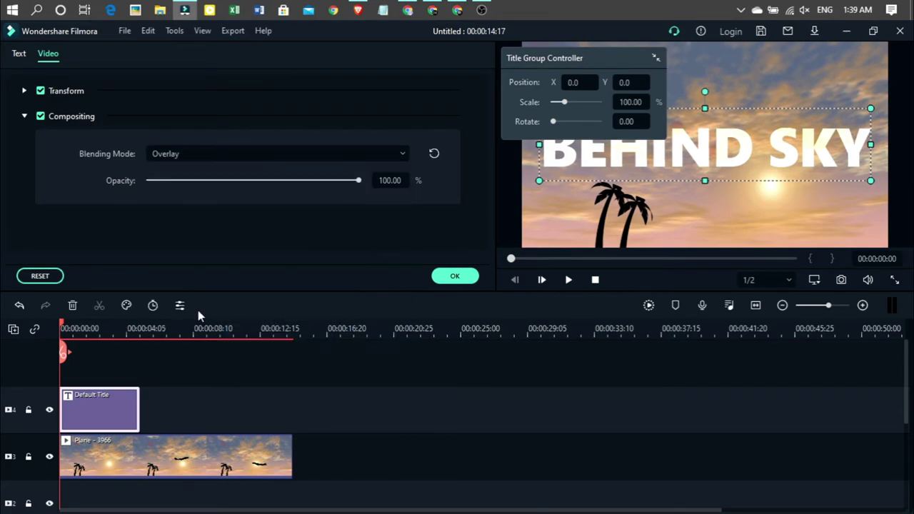
click(452, 277)
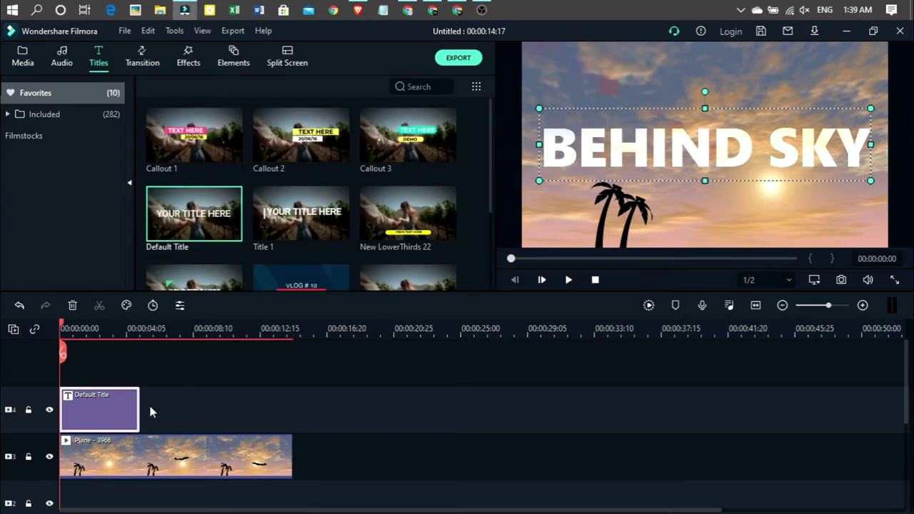
Extend the BEHIND SKY title to the end of the plane clip and play back the sequence
drag(138, 408, 291, 421)
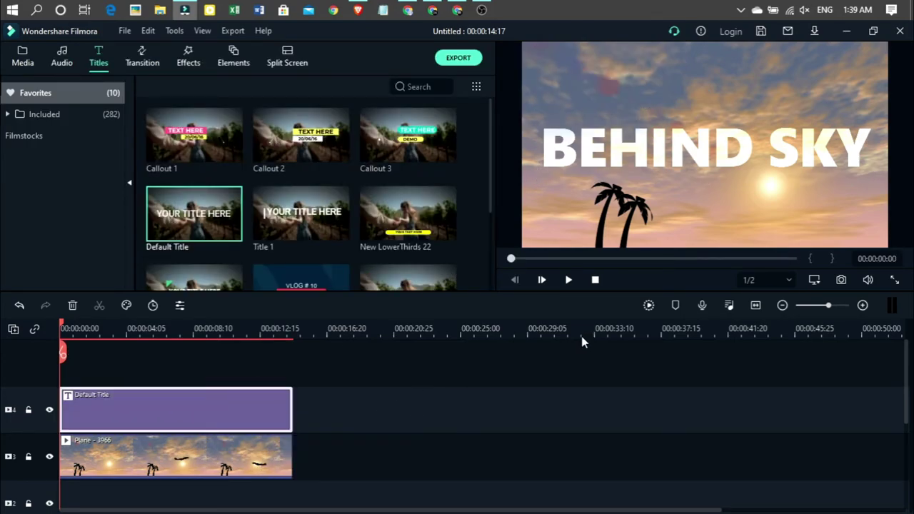
click(568, 281)
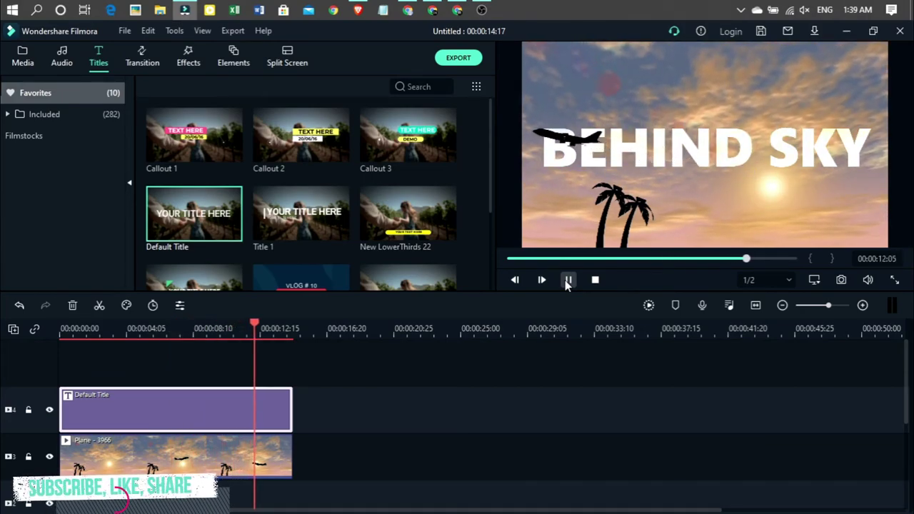
click(568, 280)
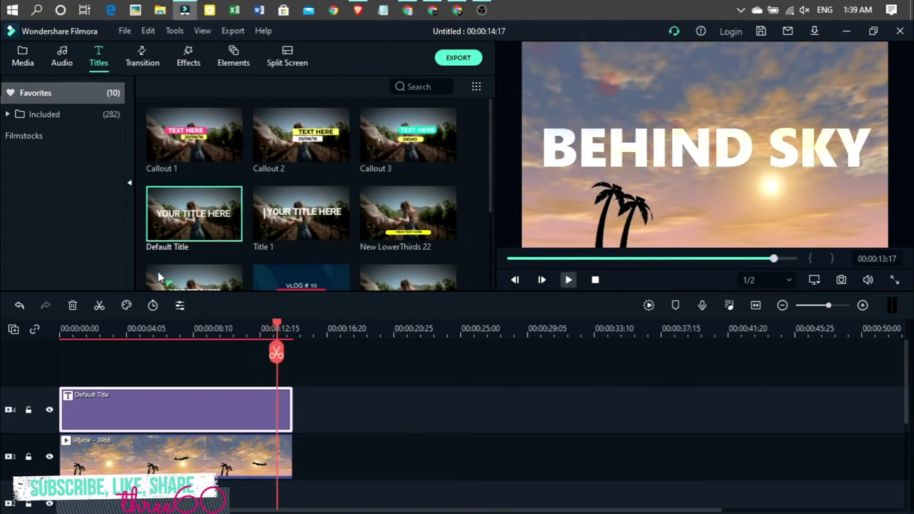
Move the BEHIND SKY title slightly down to meet the palm tree tops, accept it, and replay from the start
double_click(207, 425)
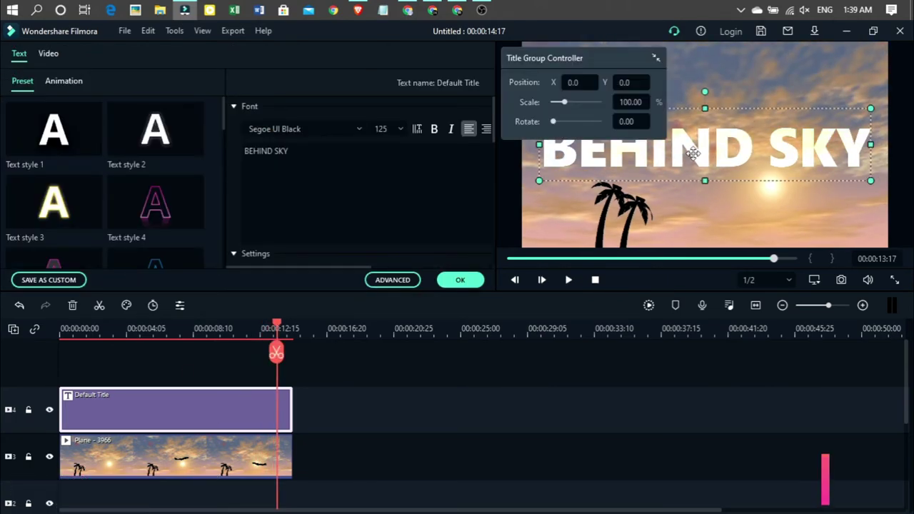
drag(718, 154, 718, 165)
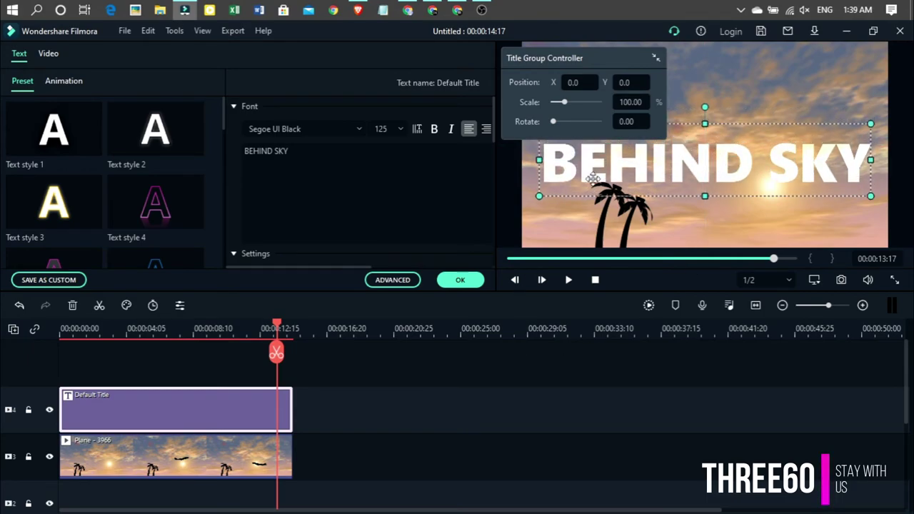
click(460, 281)
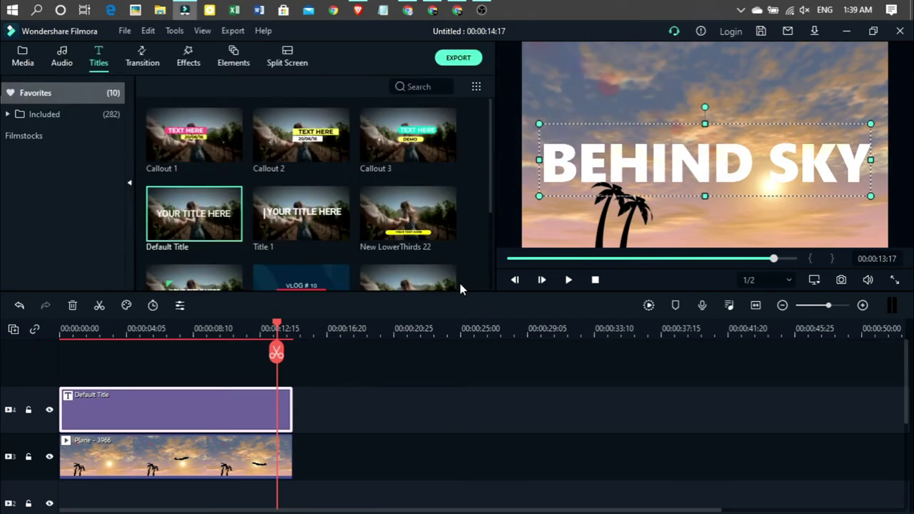
click(595, 280)
click(569, 280)
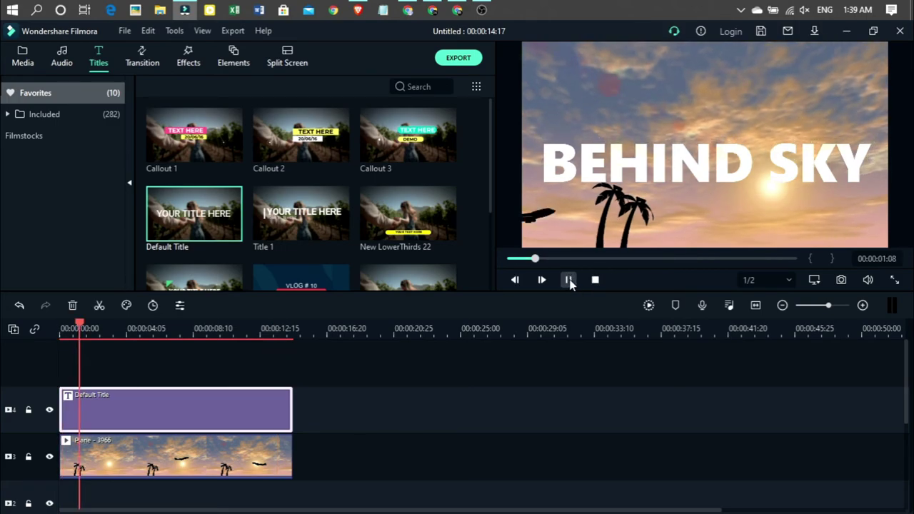